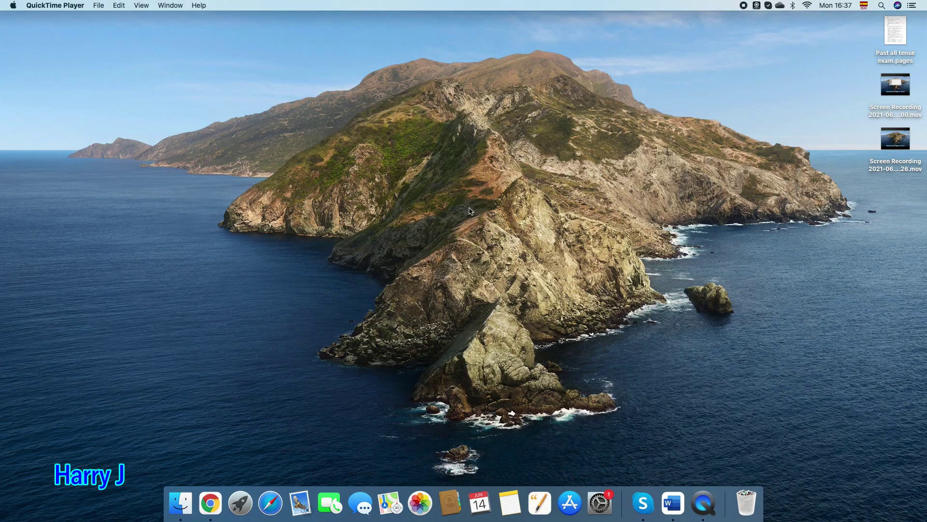
Minimise the Chrome channel window and switch to Safari's Favourites start page.
{"action": "left_click", "coordinate": [215, 493]}
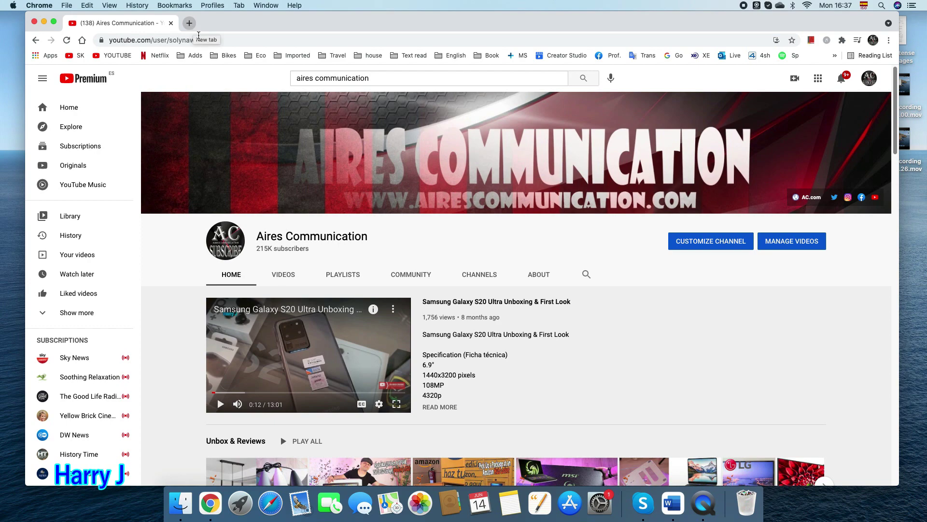
{"action": "left_click", "coordinate": [44, 21]}
{"action": "left_click", "coordinate": [274, 498]}
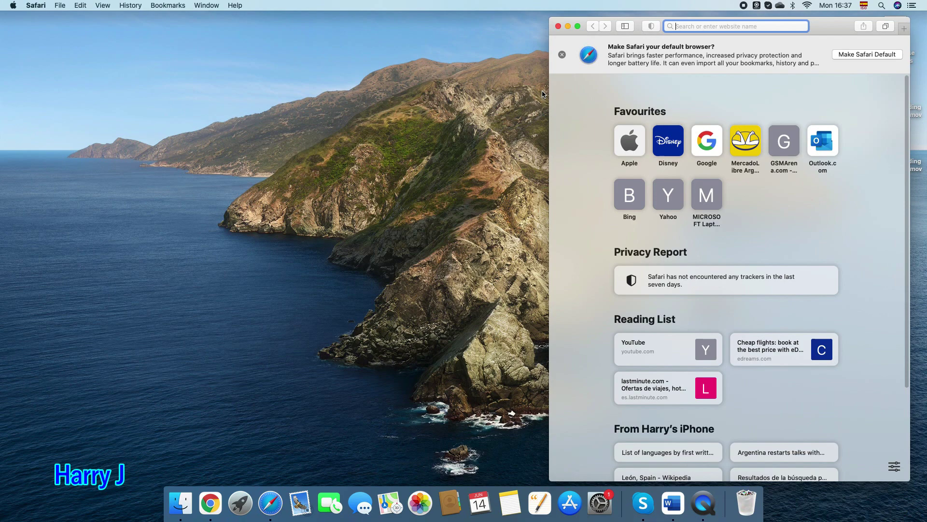
Widen Safari, search for apple, open Apple's website and show its bag menu.
{"action": "left_click_drag", "start_coordinate": [551, 91], "coordinate": [35, 91]}
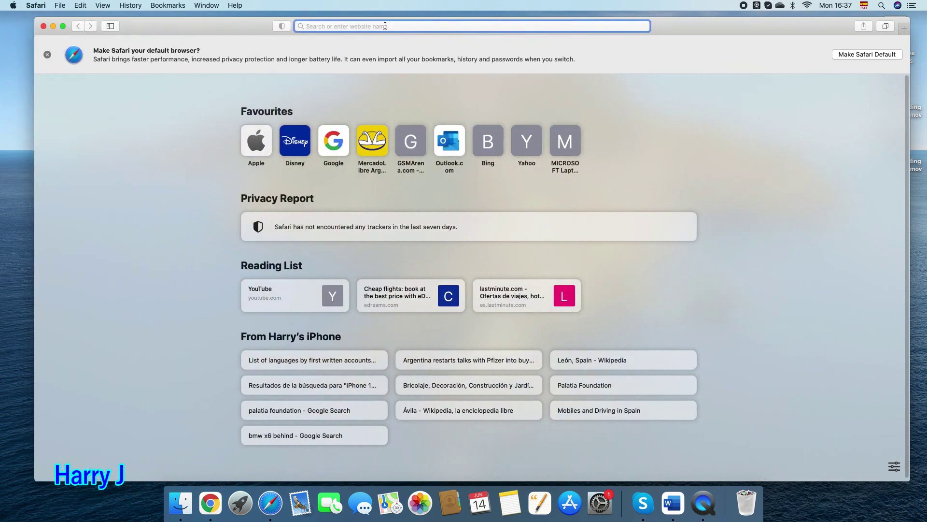
{"action": "type", "text": "ap"}
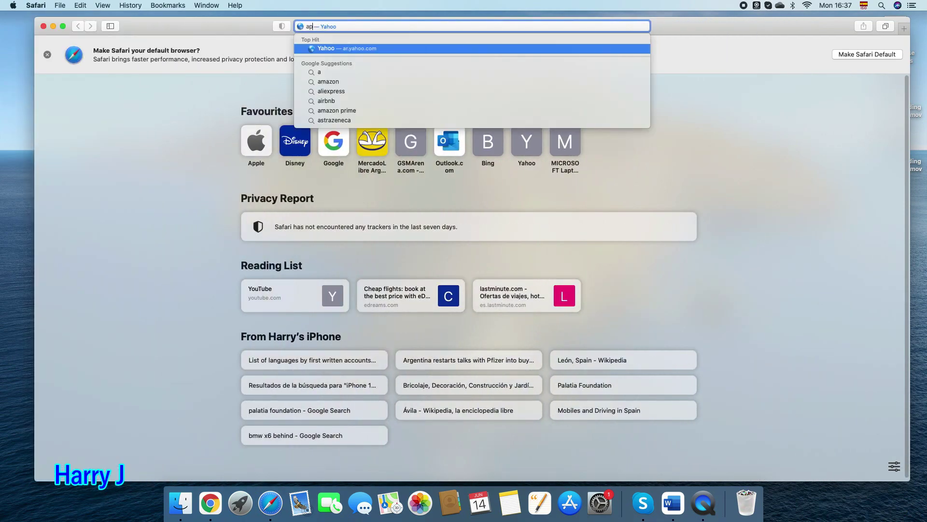
{"action": "type", "text": "ple"}
{"action": "key", "text": "Return"}
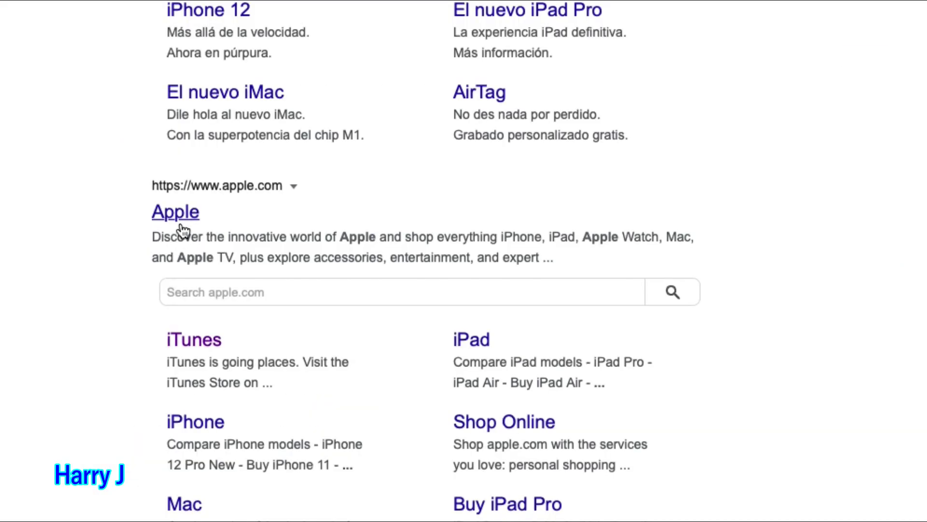
{"action": "left_click", "coordinate": [136, 294]}
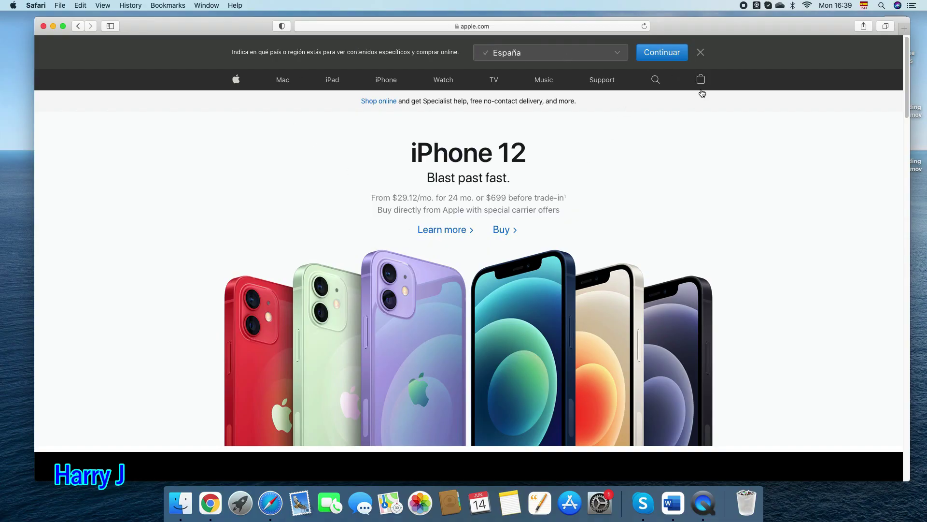
{"action": "left_click", "coordinate": [705, 85]}
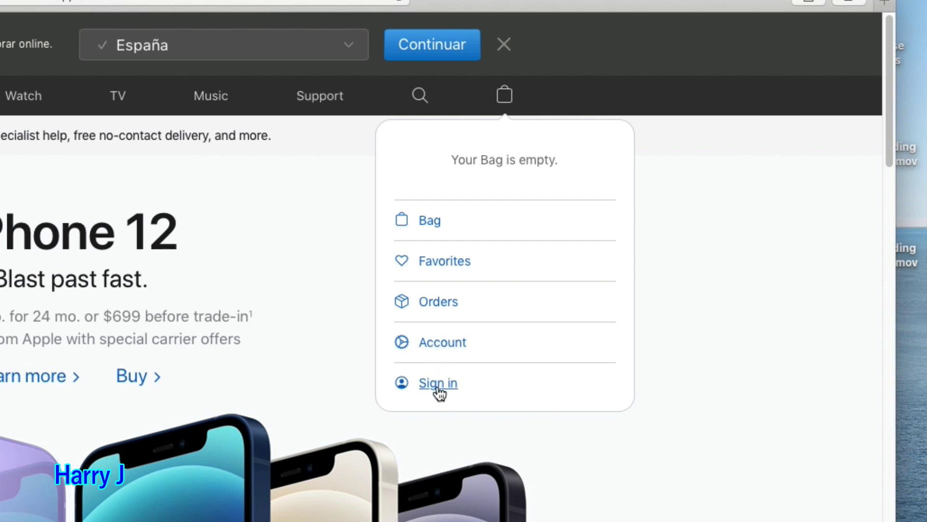
Go from the Apple Store sign-in page to 'Create yours now.'.
{"action": "left_click", "coordinate": [444, 348]}
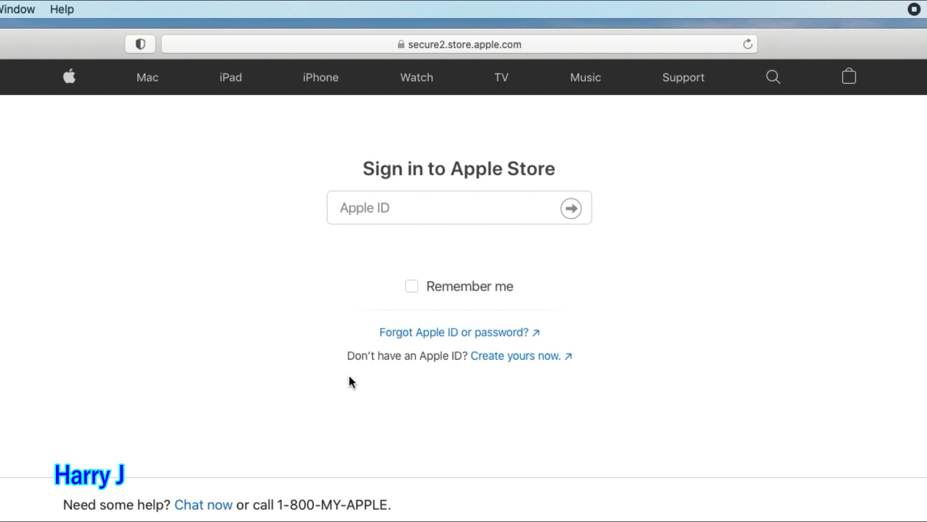
{"action": "left_click", "coordinate": [530, 356]}
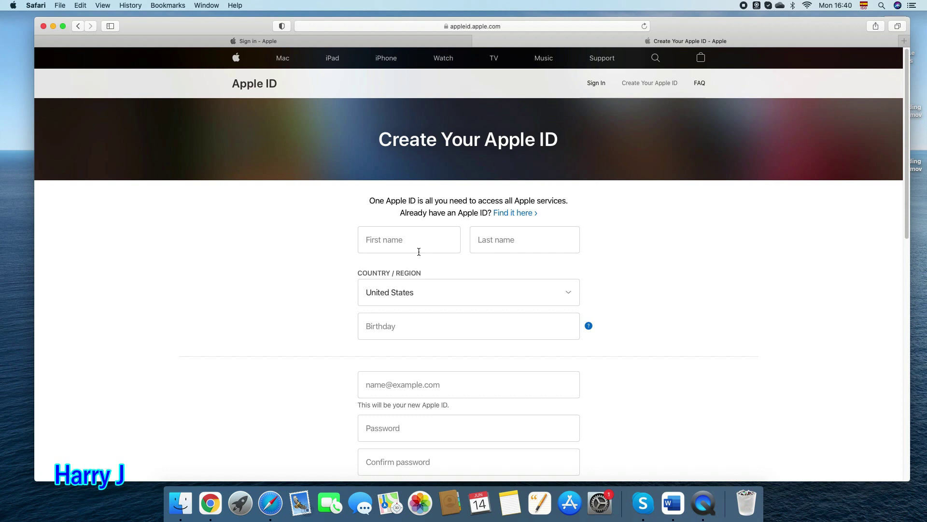
Enter the account holder's first and last name.
{"action": "left_click", "coordinate": [412, 237]}
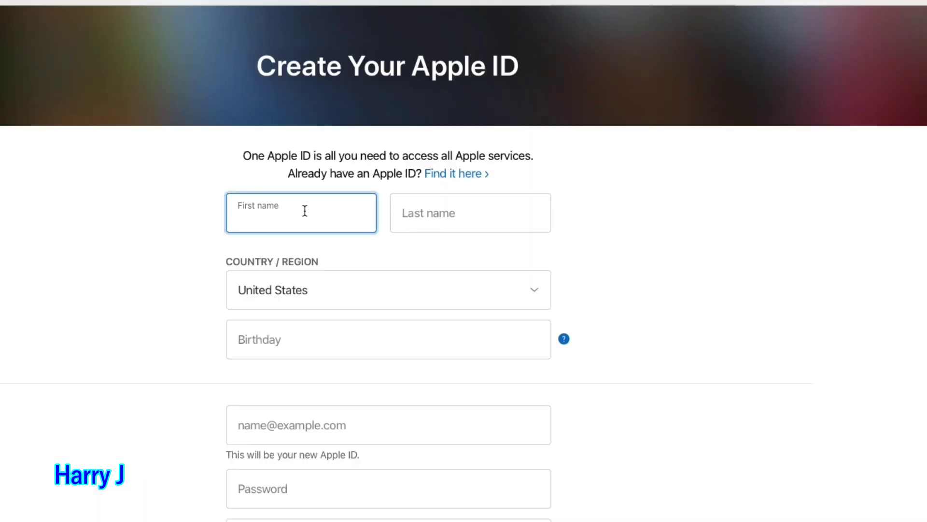
{"action": "left_click", "coordinate": [437, 226]}
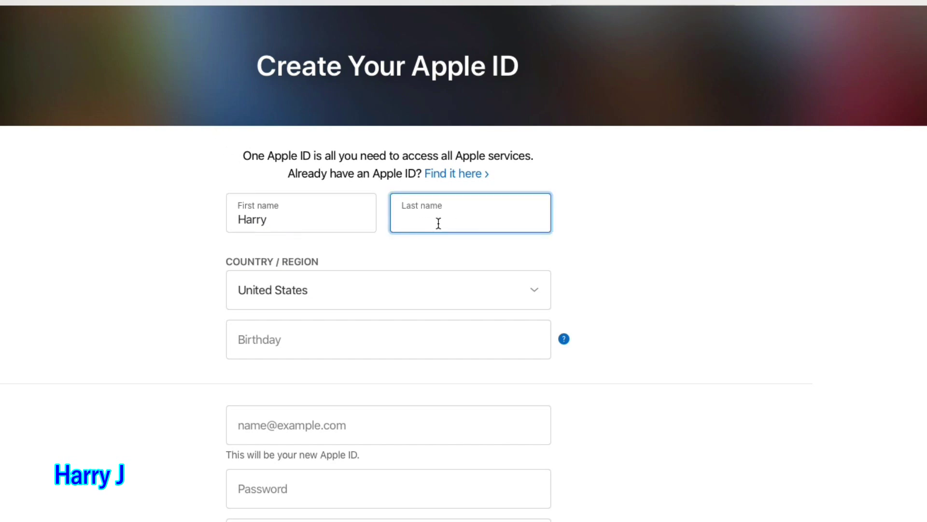
Choose Spain as the Country/Region.
{"action": "left_click", "coordinate": [350, 290]}
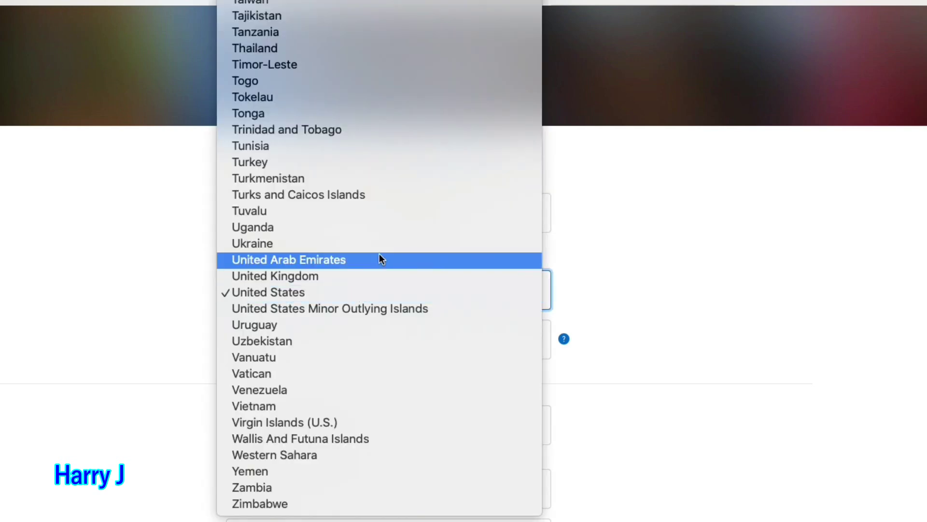
{"action": "scroll", "coordinate": [379, 254], "scroll_direction": "up", "scroll_amount": 5}
{"action": "type", "text": "sp"}
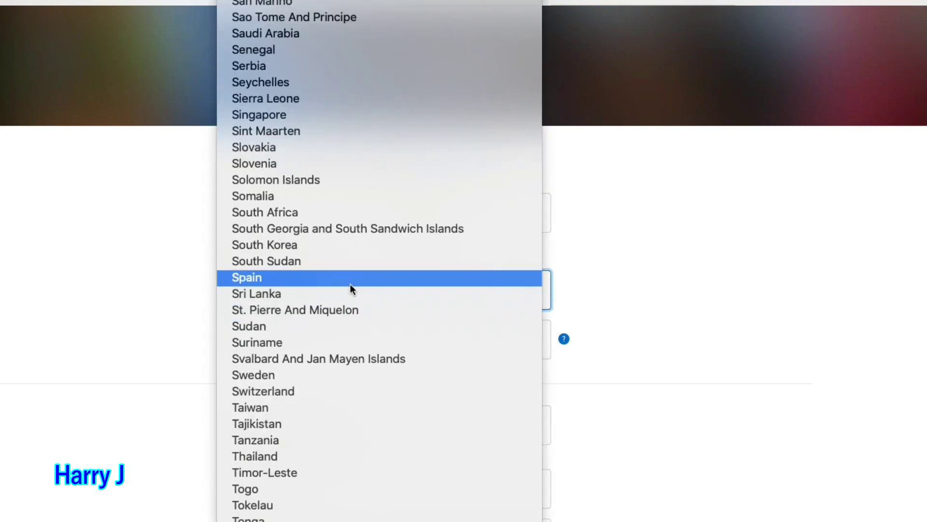
{"action": "left_click", "coordinate": [351, 285]}
Enter the date of birth.
{"action": "left_click", "coordinate": [340, 335]}
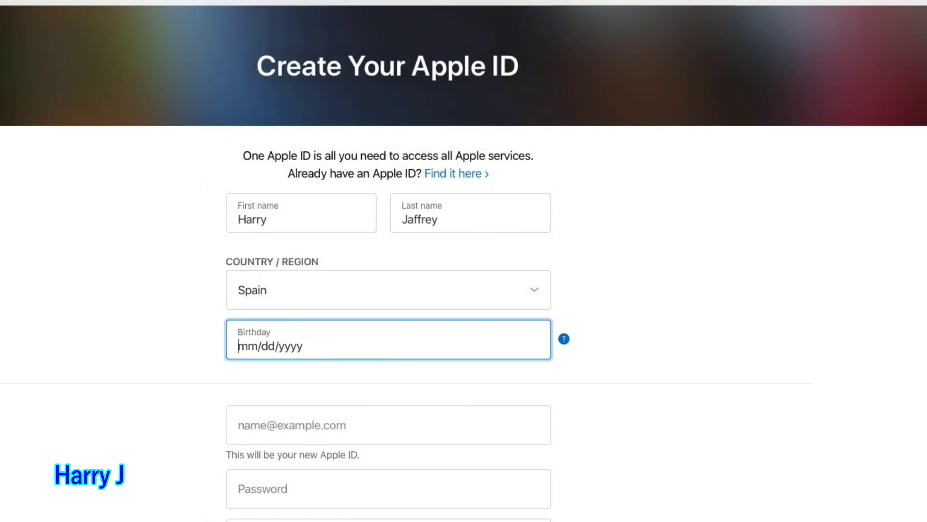
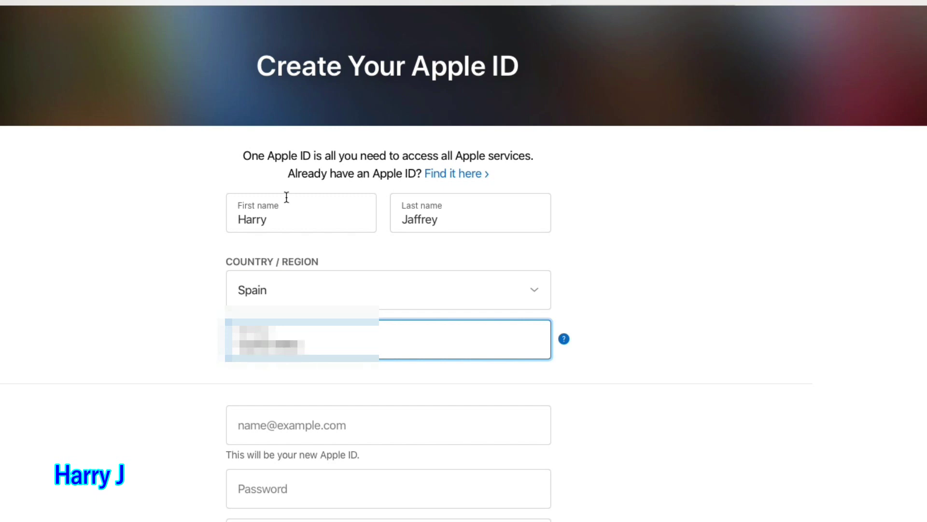
{"action": "scroll", "coordinate": [393, 397], "scroll_direction": "down", "scroll_amount": 1}
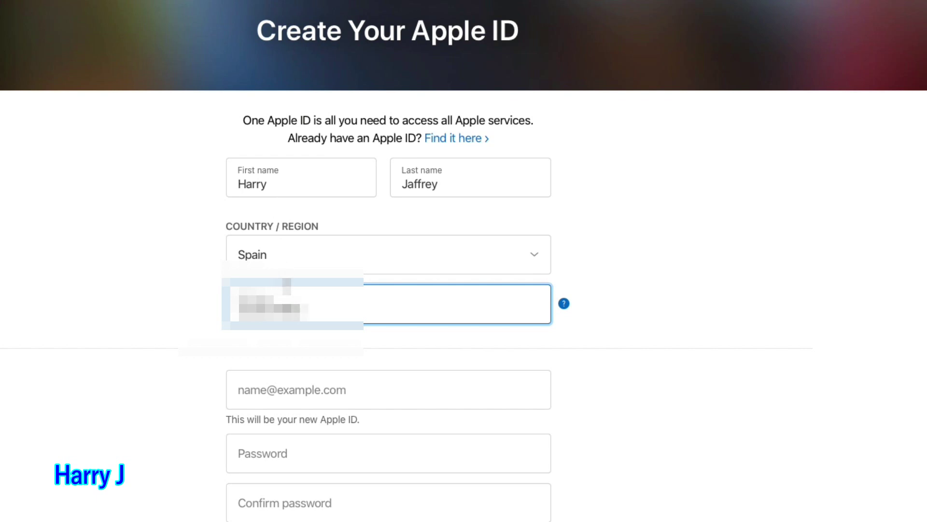
{"action": "type", "text": "8"}
Fill in the e-mail address, replacing the first mistyped one.
{"action": "left_click", "coordinate": [266, 389]}
{"action": "left_click_drag", "start_coordinate": [332, 396], "coordinate": [222, 398]}
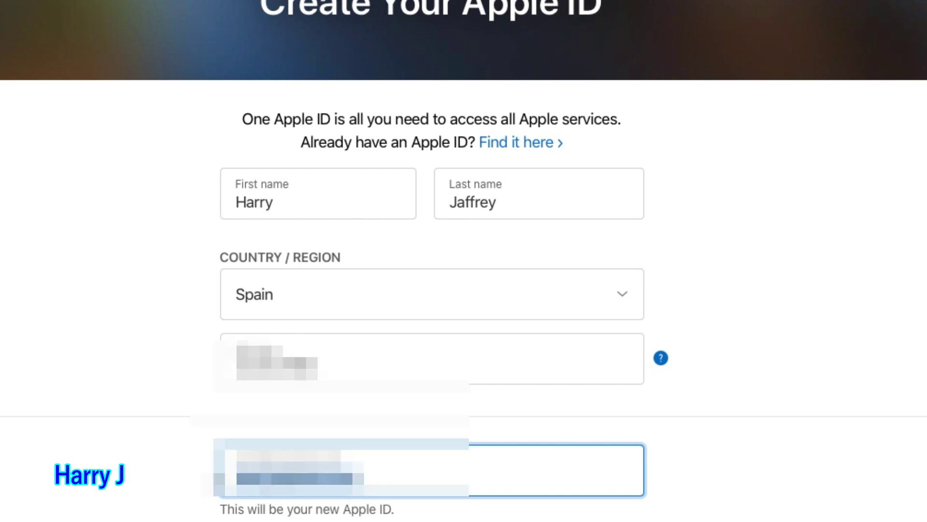
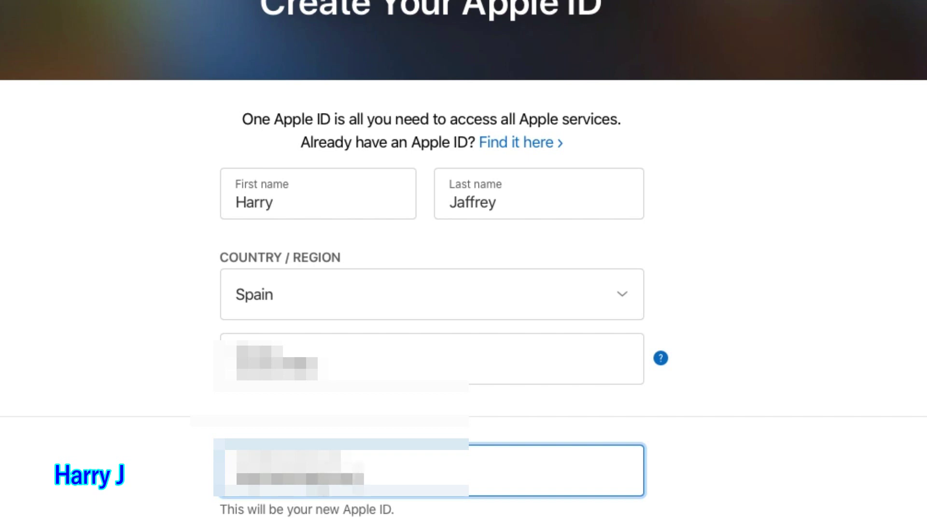
Enter and confirm the account password.
{"action": "left_click", "coordinate": [375, 521]}
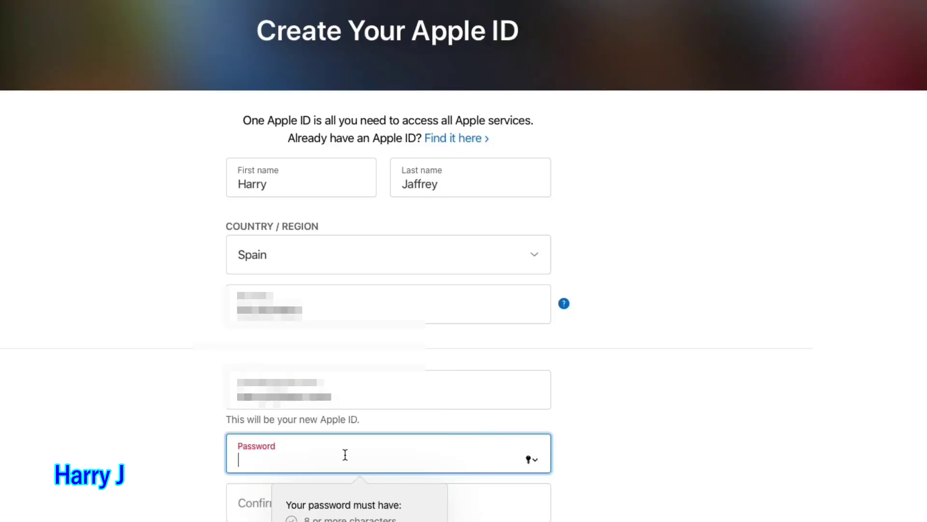
{"action": "type", "text": "•••••••••••"}
{"action": "key", "text": "Tab"}
{"action": "type", "text": "•"}
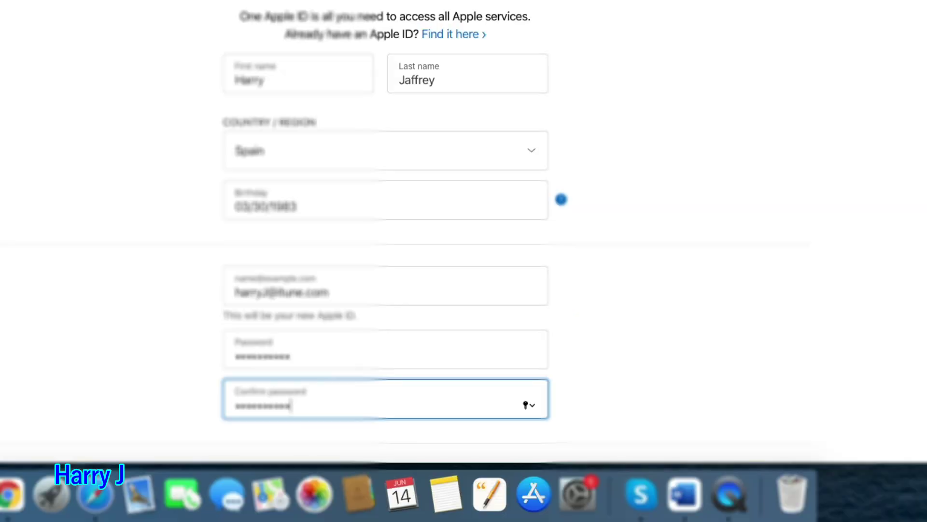
{"action": "left_click", "coordinate": [695, 379]}
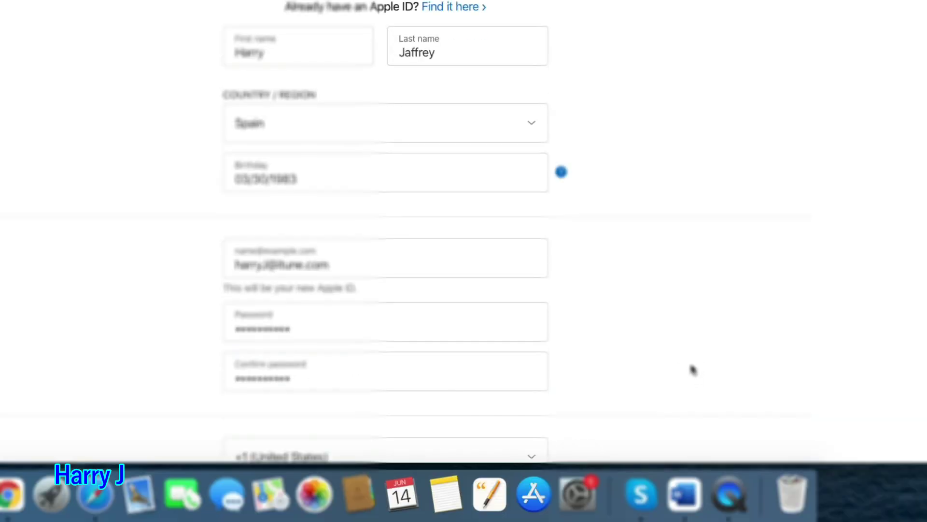
{"action": "scroll", "coordinate": [694, 371], "scroll_direction": "down", "scroll_amount": 1}
{"action": "scroll", "coordinate": [694, 369], "scroll_direction": "down", "scroll_amount": 3}
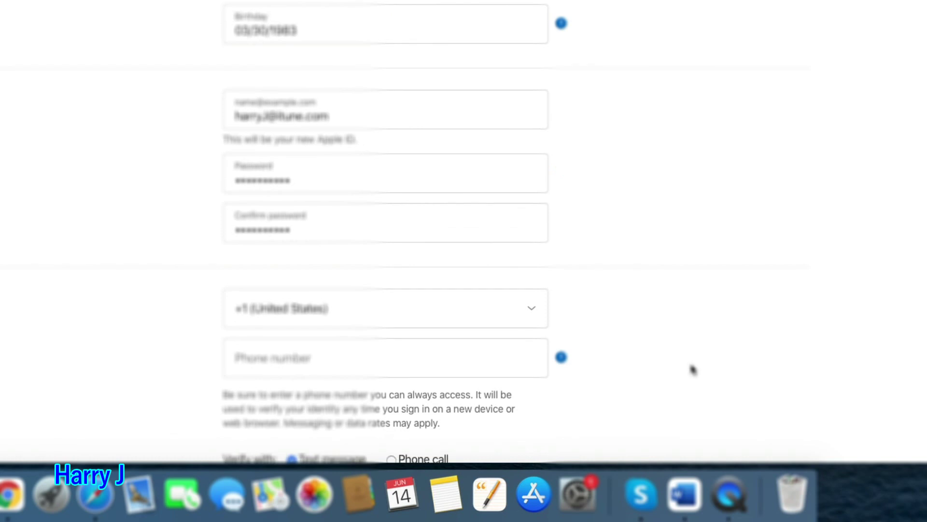
Set the phone country code to +34 (Spain) and enter the phone number.
{"action": "left_click", "coordinate": [529, 311]}
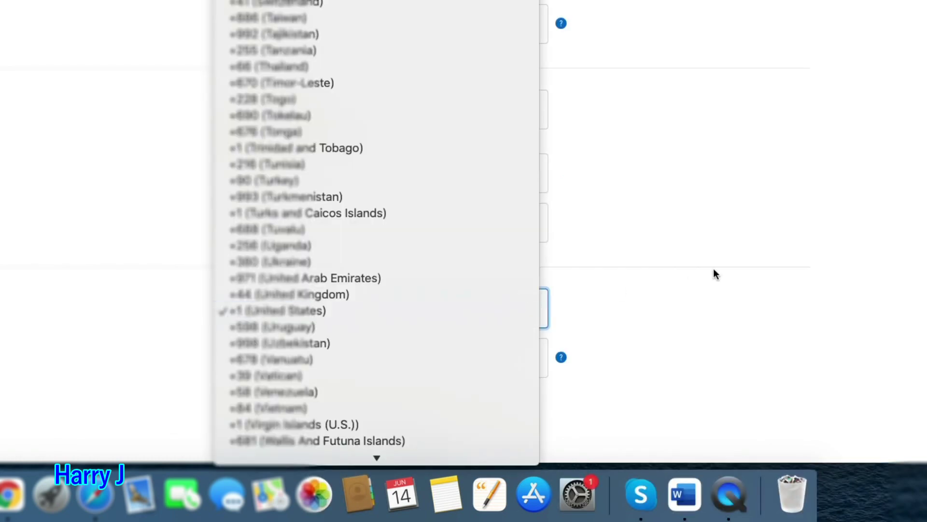
{"action": "left_click", "coordinate": [715, 275]}
{"action": "left_click", "coordinate": [525, 313]}
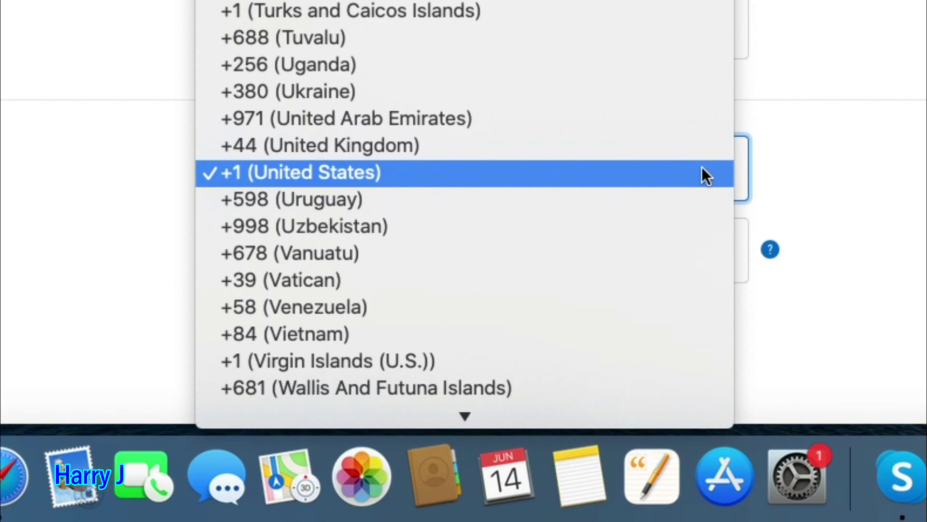
{"action": "scroll", "coordinate": [455, 29], "scroll_direction": "up", "scroll_amount": 10}
{"action": "left_click", "coordinate": [394, 269]}
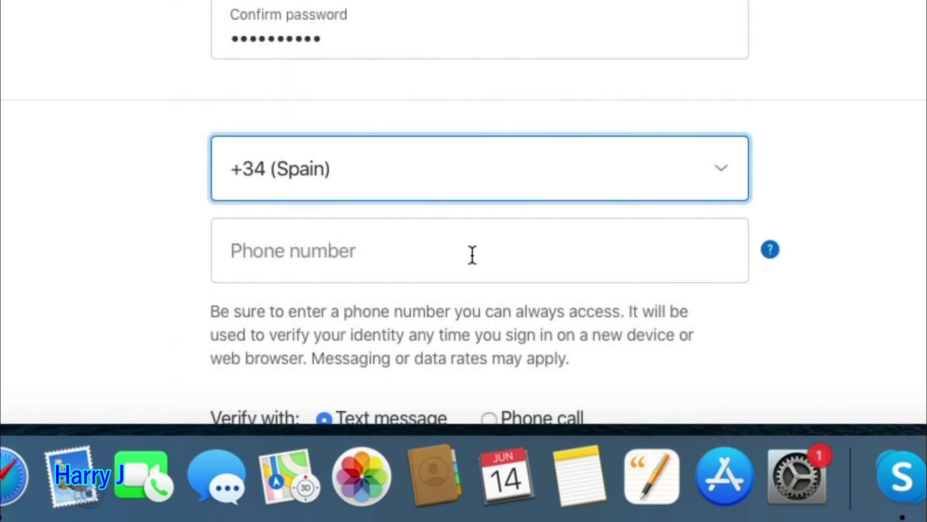
{"action": "left_click", "coordinate": [362, 261]}
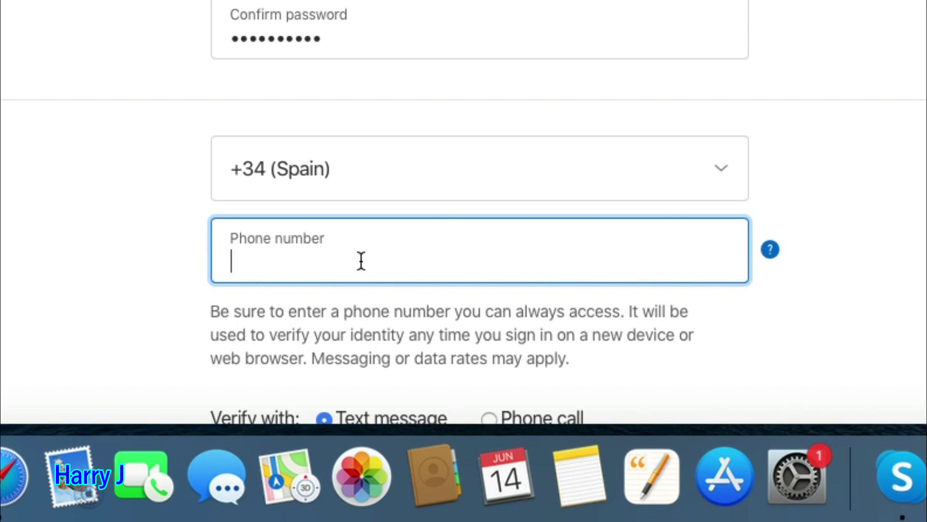
{"action": "type", "text": "60000"}
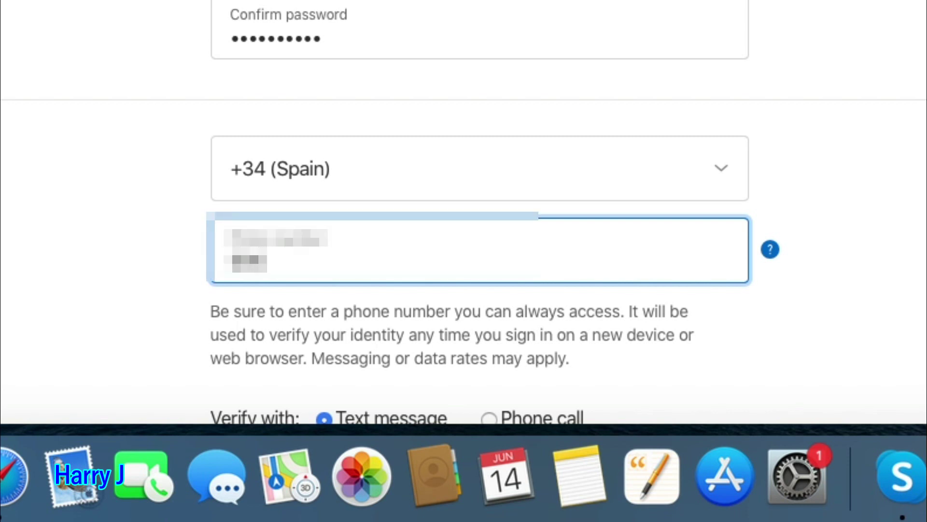
{"action": "type", "text": "000"}
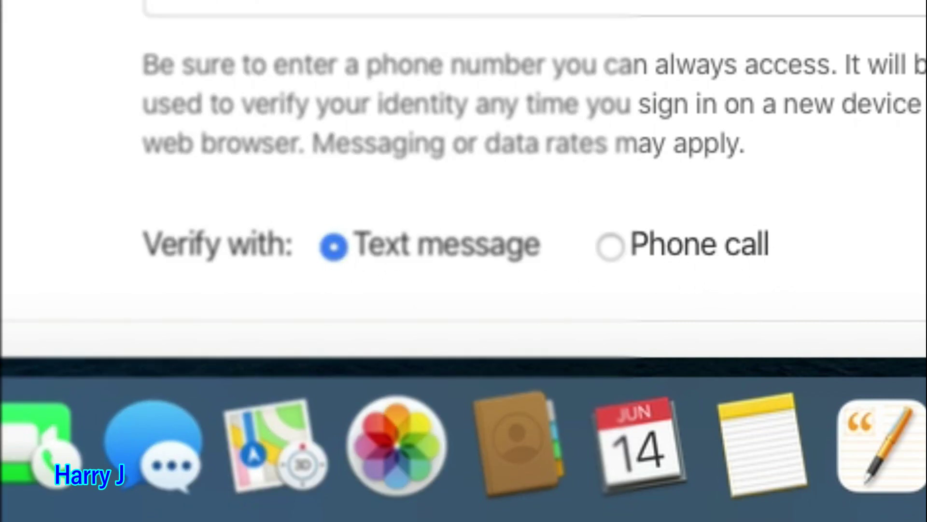
{"action": "scroll", "coordinate": [531, 193], "scroll_direction": "up", "scroll_amount": 5}
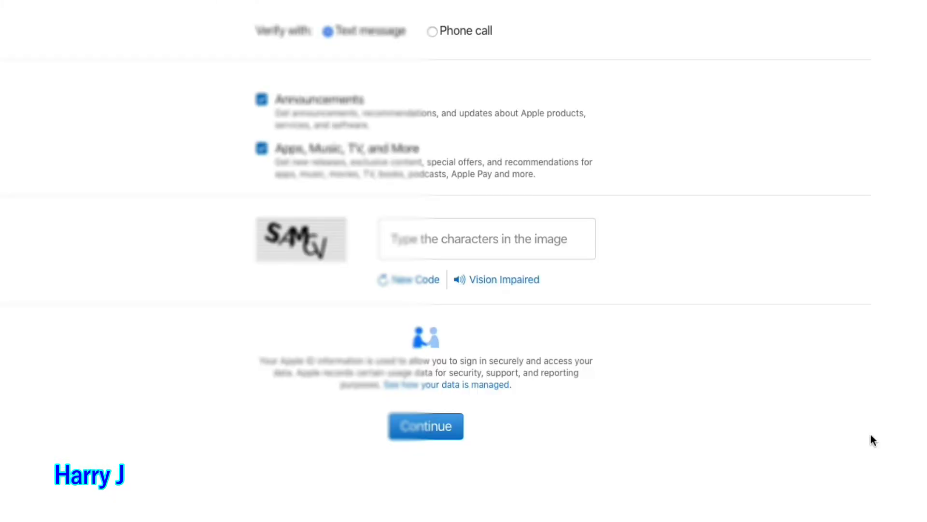
{"action": "scroll", "coordinate": [871, 434], "scroll_direction": "up", "scroll_amount": 6}
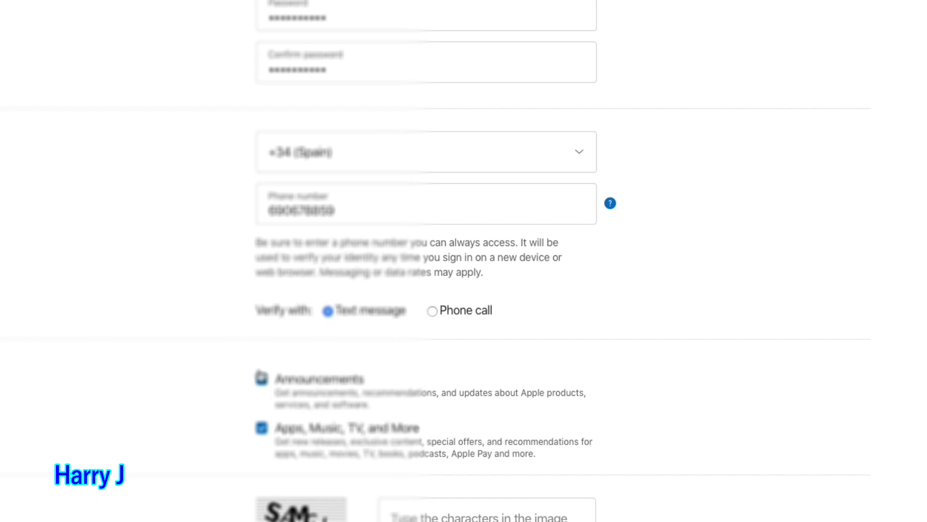
{"action": "scroll", "coordinate": [749, 412], "scroll_direction": "down", "scroll_amount": 1}
Type the characters shown in the image and submit the form with Continue.
{"action": "left_click", "coordinate": [444, 476]}
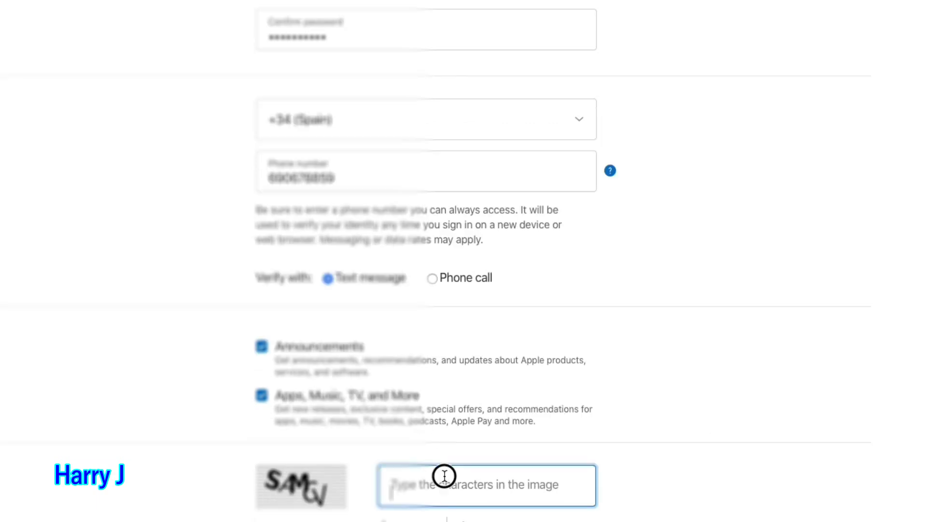
{"action": "type", "text": "S"}
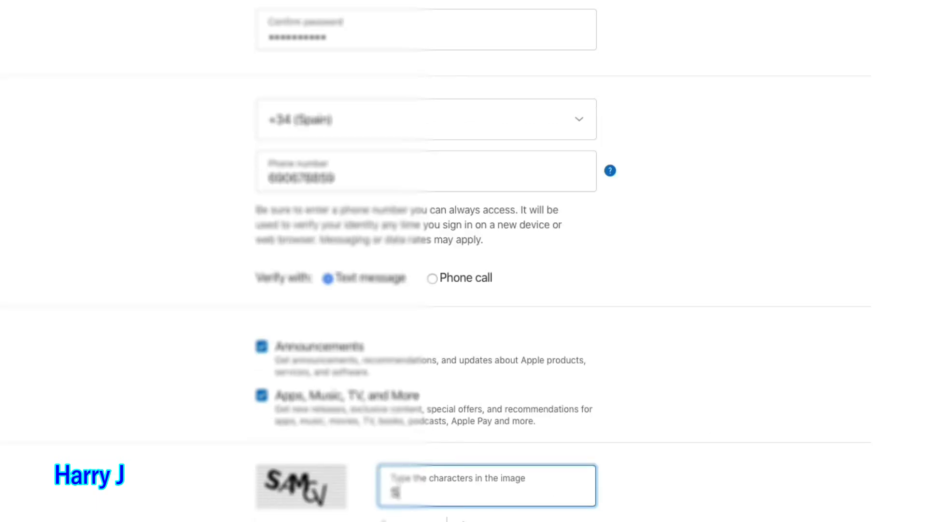
{"action": "type", "text": "AMCV"}
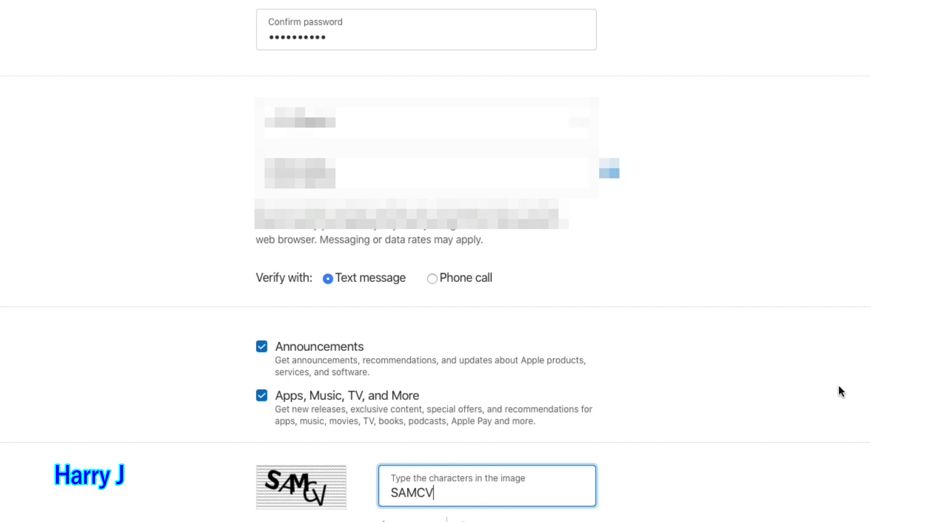
{"action": "scroll", "coordinate": [890, 404], "scroll_direction": "down", "scroll_amount": 5}
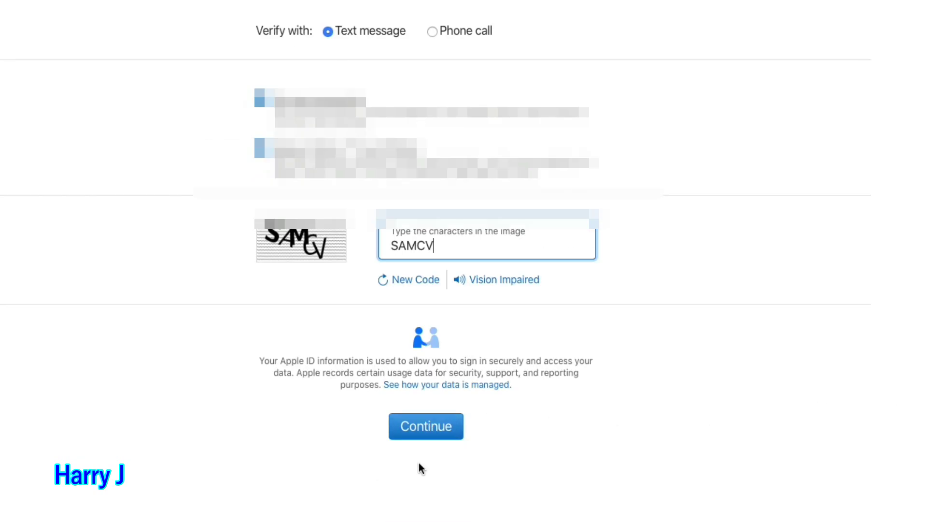
{"action": "left_click", "coordinate": [428, 437]}
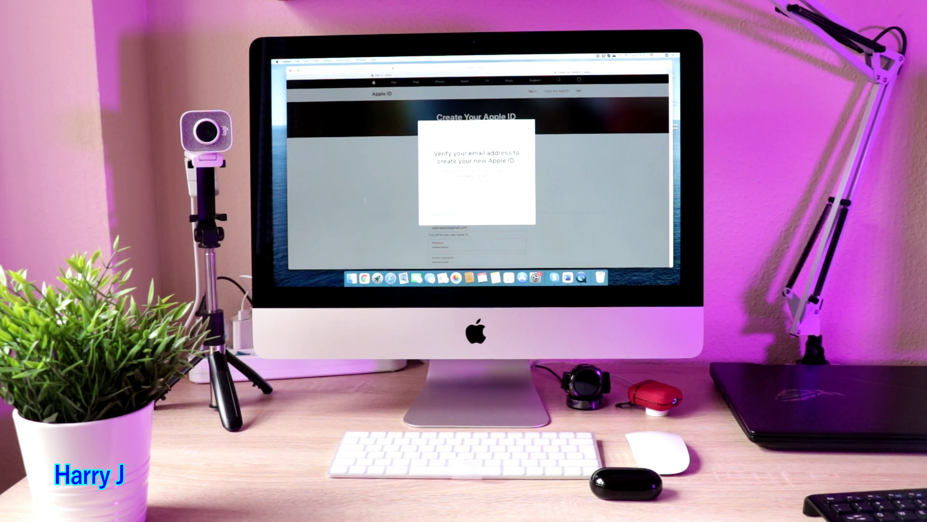
Copy the verification code from Apple's 'Verify your Apple ID' email in Gmail.
{"action": "left_click", "coordinate": [364, 278]}
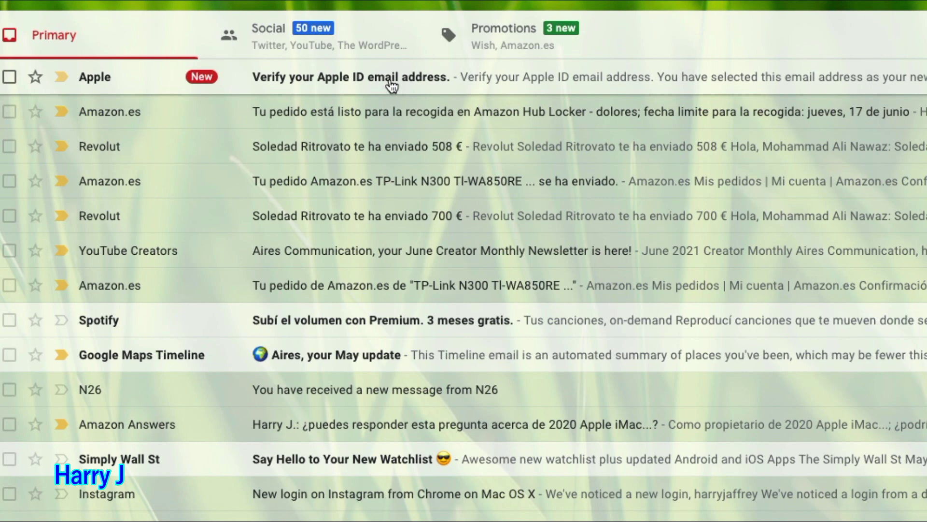
{"action": "left_click", "coordinate": [391, 86]}
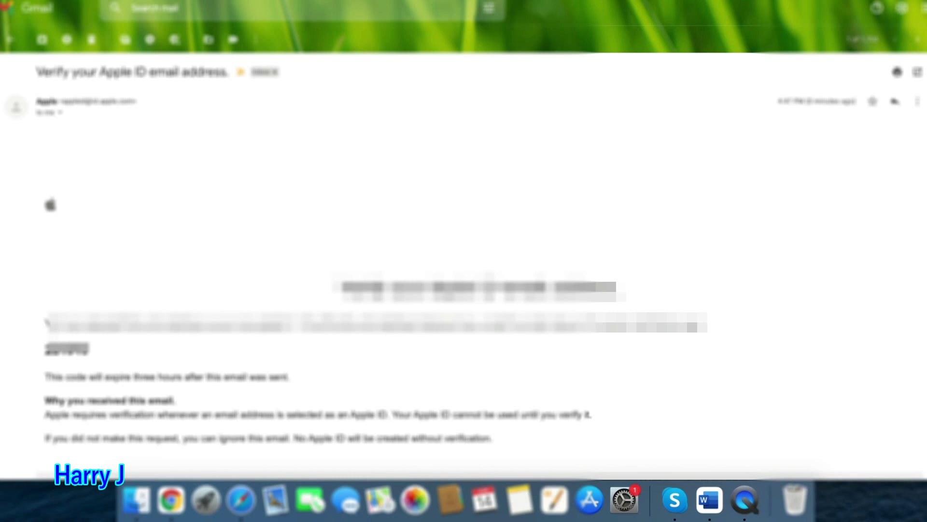
{"action": "left_click", "coordinate": [42, 347]}
{"action": "left_click_drag", "start_coordinate": [41, 347], "coordinate": [111, 357]}
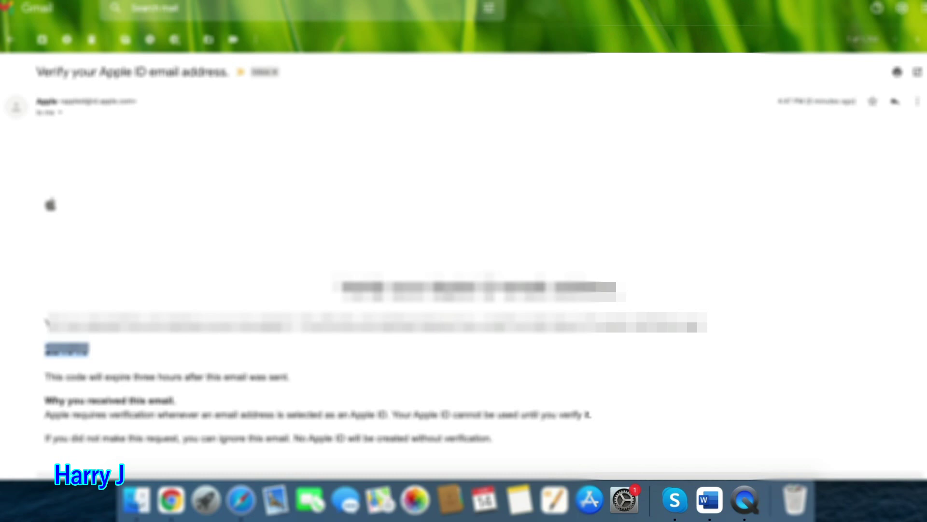
{"action": "right_click", "coordinate": [71, 354]}
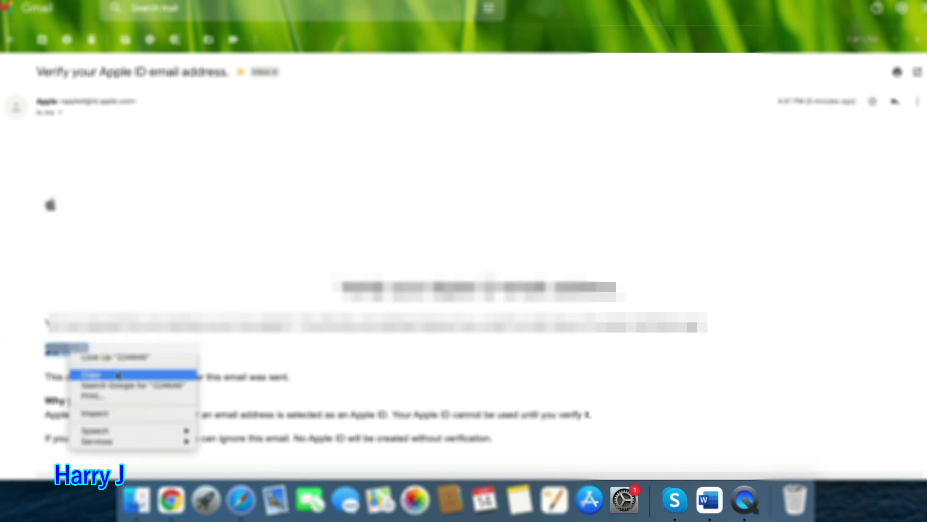
{"action": "left_click", "coordinate": [129, 377]}
Paste the copied code into Safari's verification boxes and continue.
{"action": "left_click", "coordinate": [241, 500]}
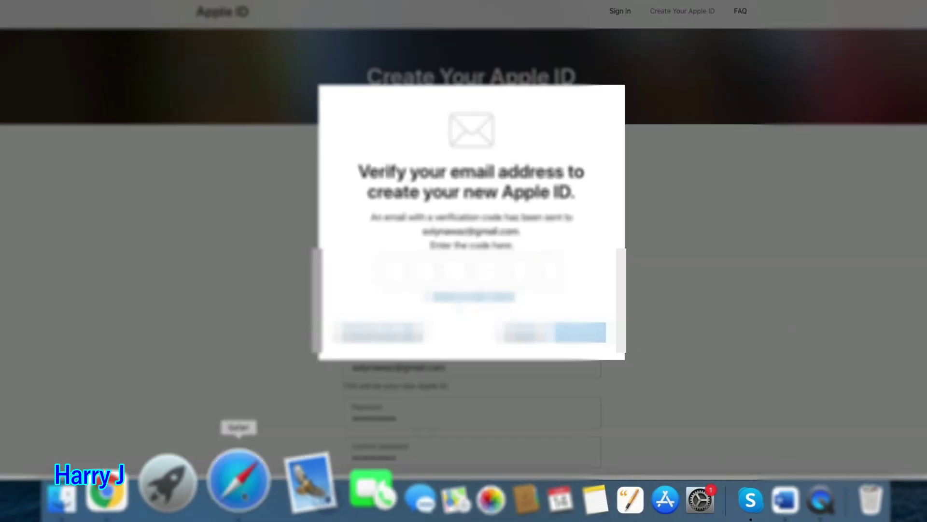
{"action": "left_click", "coordinate": [393, 271]}
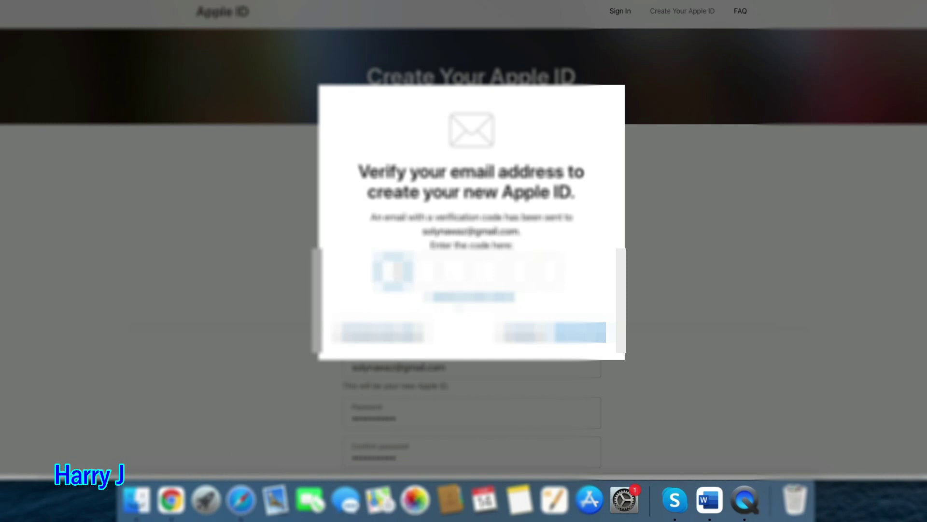
{"action": "key", "text": "super+v"}
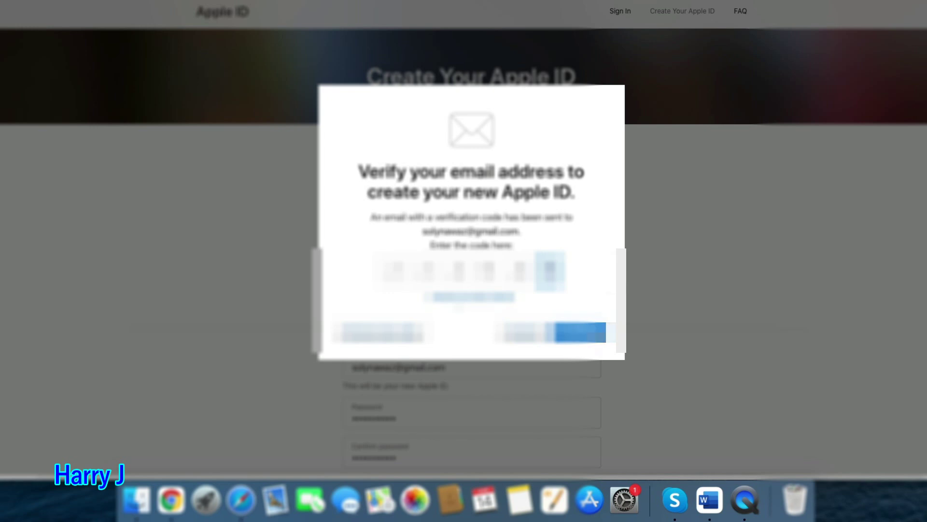
{"action": "left_click", "coordinate": [601, 336]}
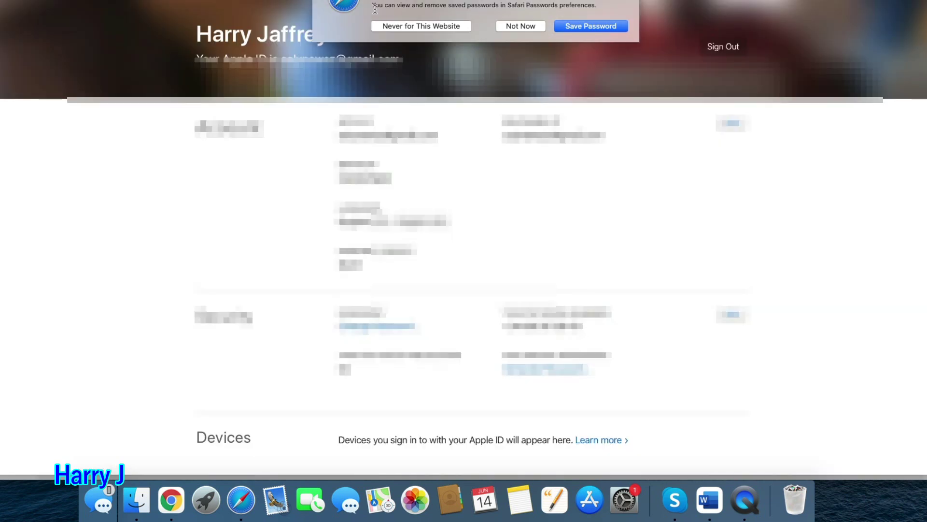
Choose Save Password in Safari's prompt for the new account.
{"action": "left_click", "coordinate": [597, 28]}
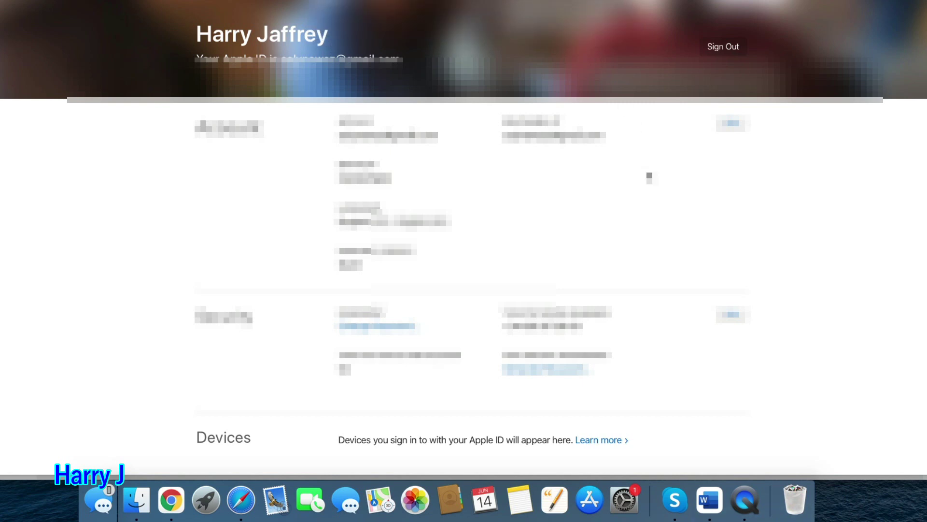